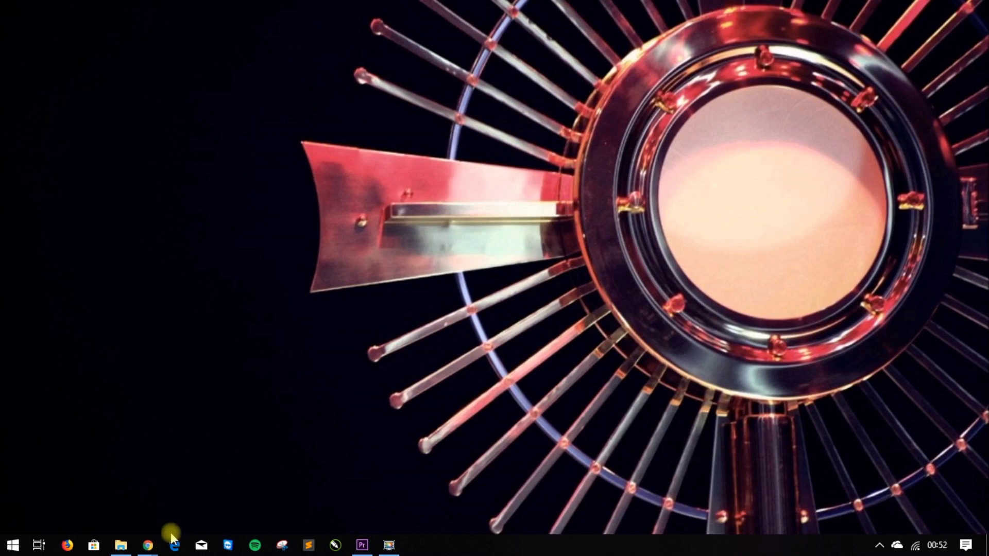
Switch to Chrome and look through the open Gmail, Outlook and Yahoo Mail inboxes, ending on Gmail
mouse_move(153, 547)
click(227, 458)
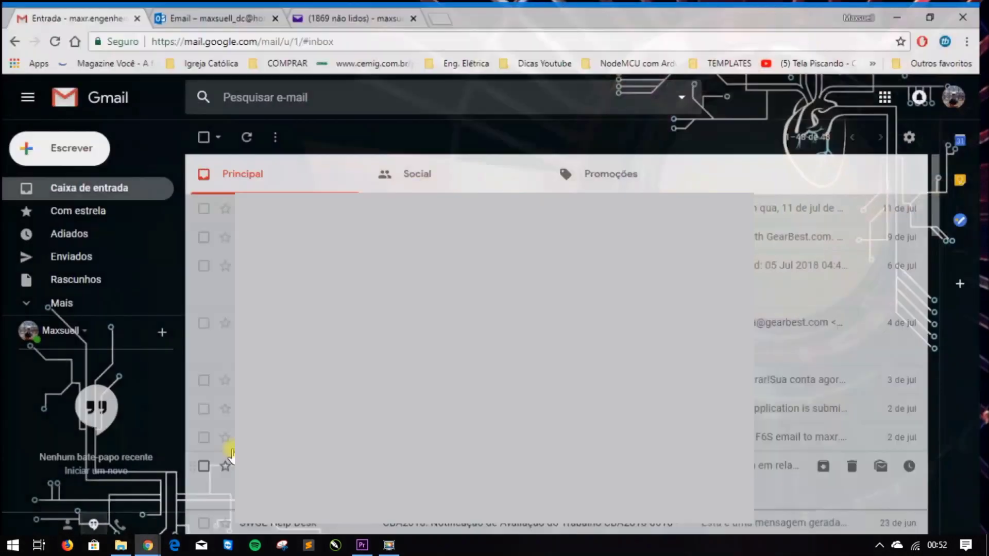
click(231, 10)
click(350, 11)
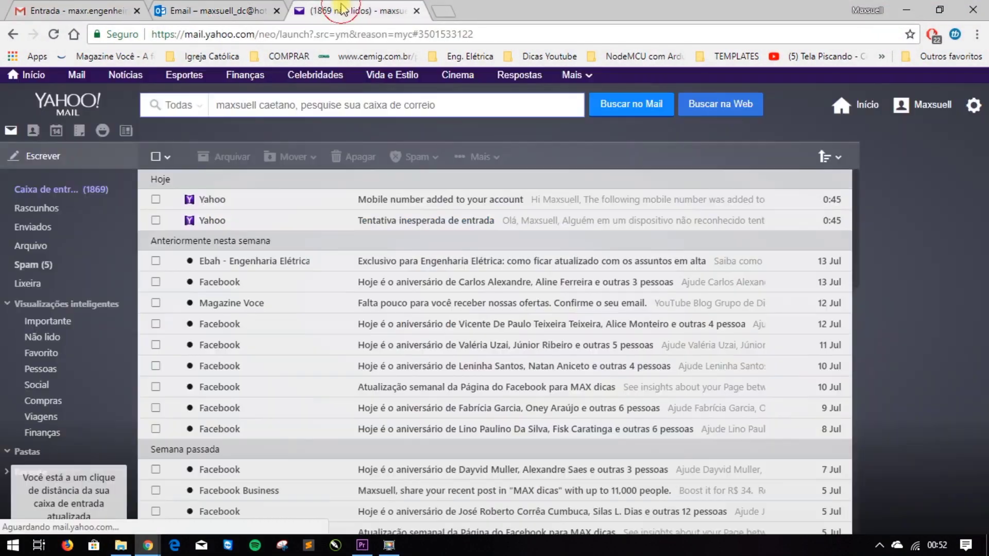
click(67, 7)
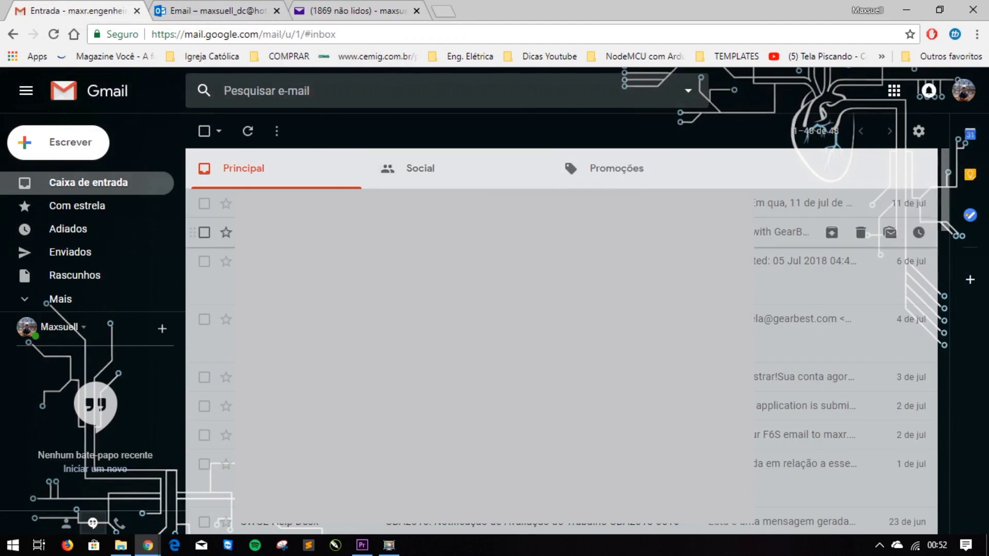
click(814, 135)
click(814, 135)
click(817, 131)
click(816, 131)
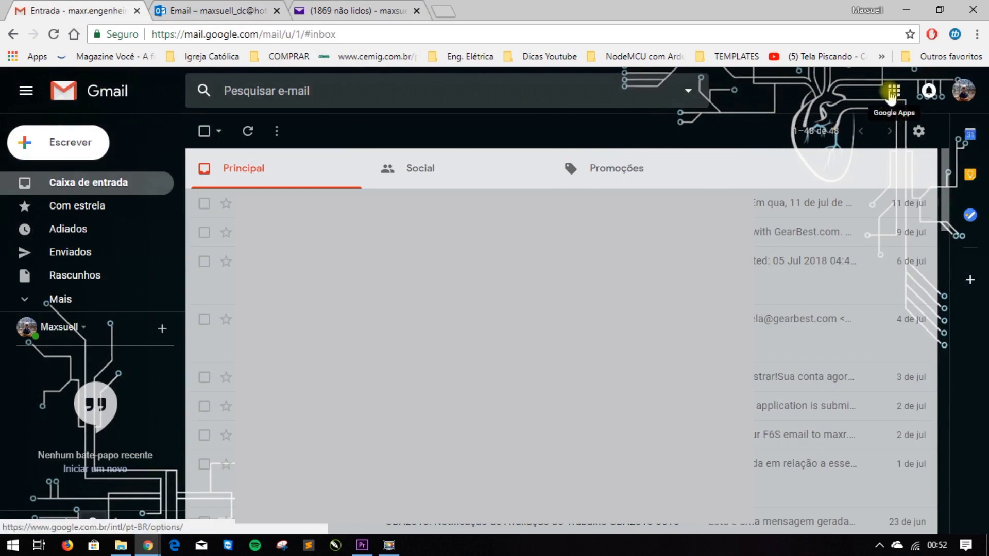
Open Google Contacts from Gmail and export all contacts to a file in the CSV do Google format
click(895, 93)
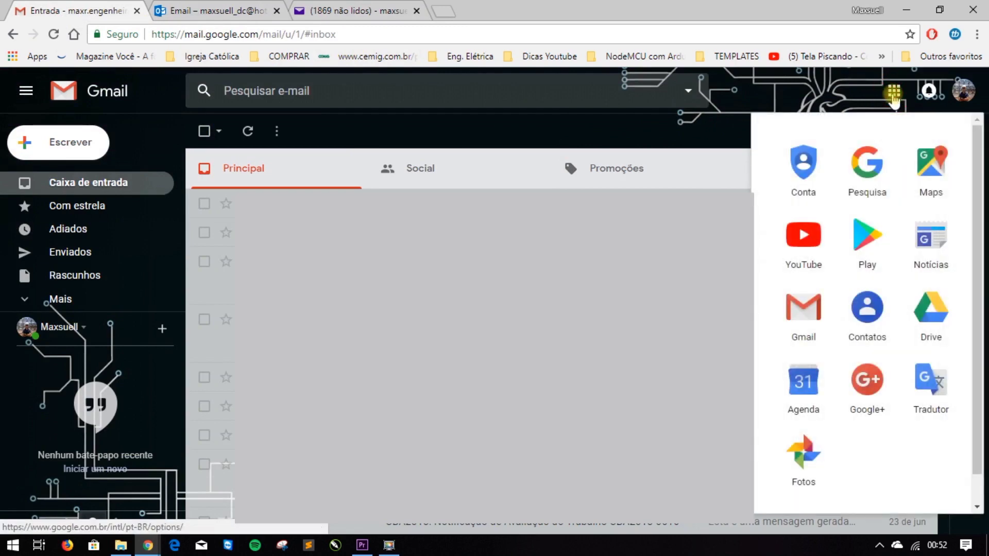
click(870, 309)
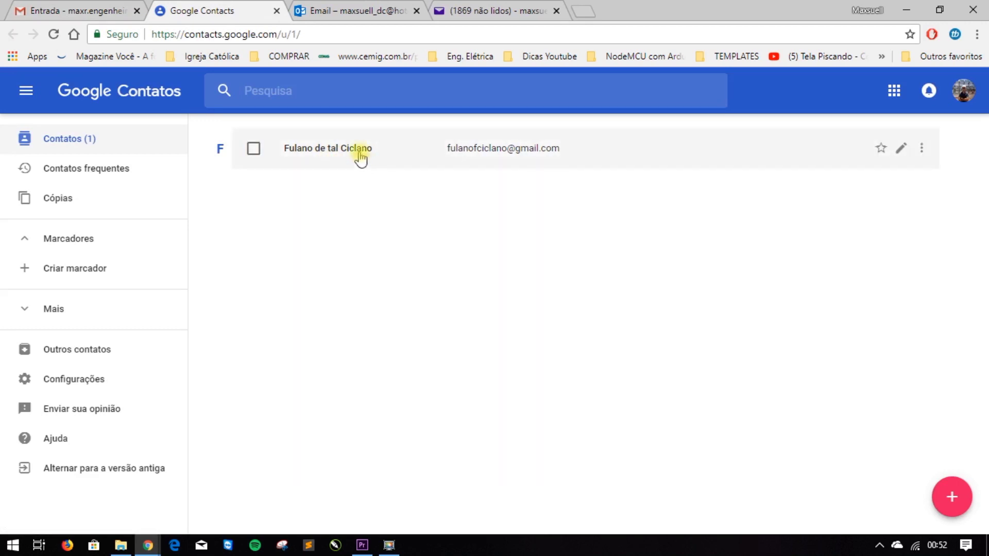
click(56, 310)
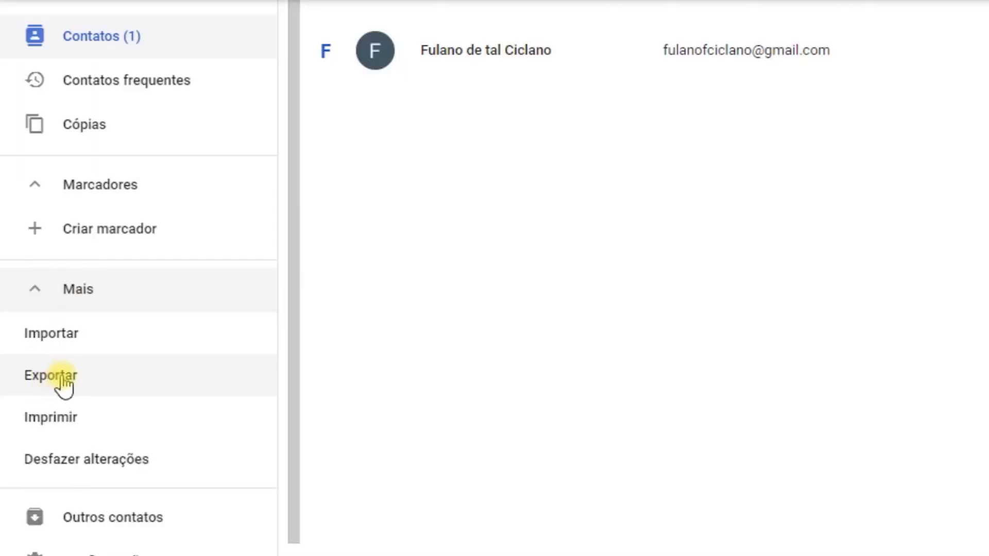
click(63, 381)
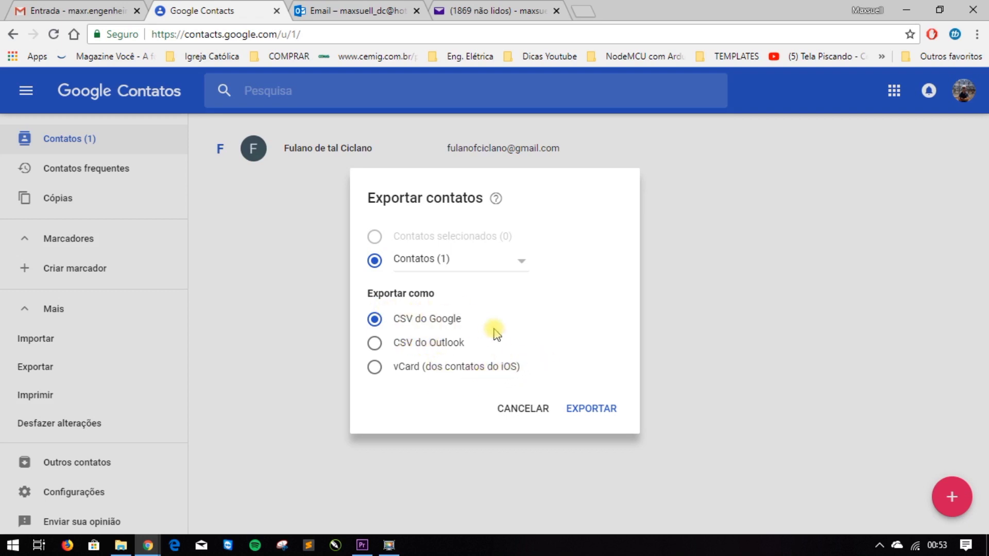
click(597, 408)
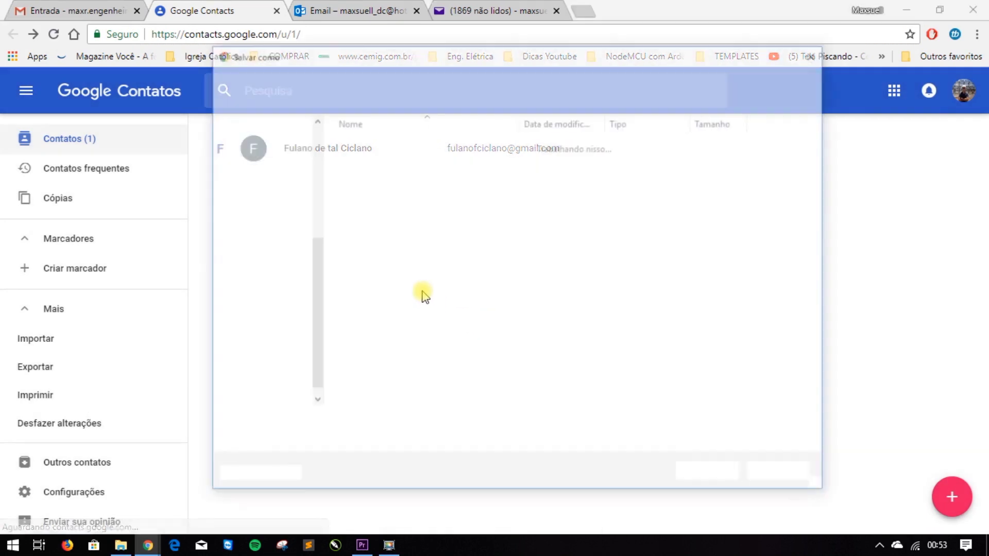
click(703, 472)
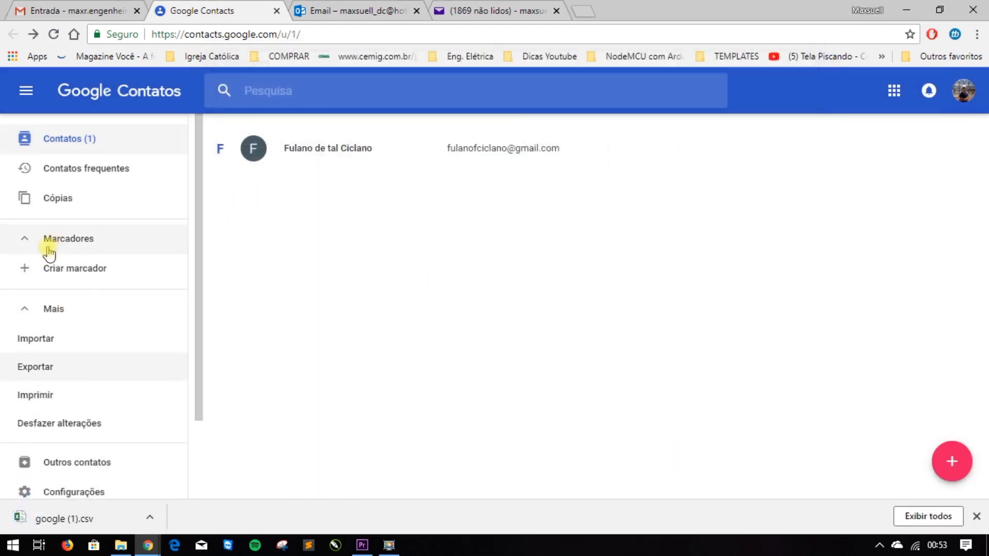
click(44, 369)
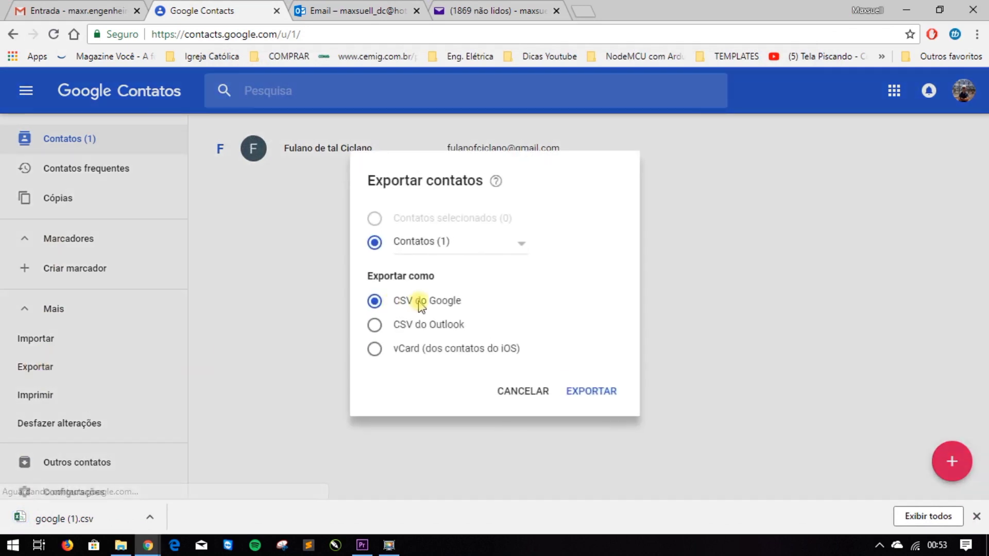
click(428, 325)
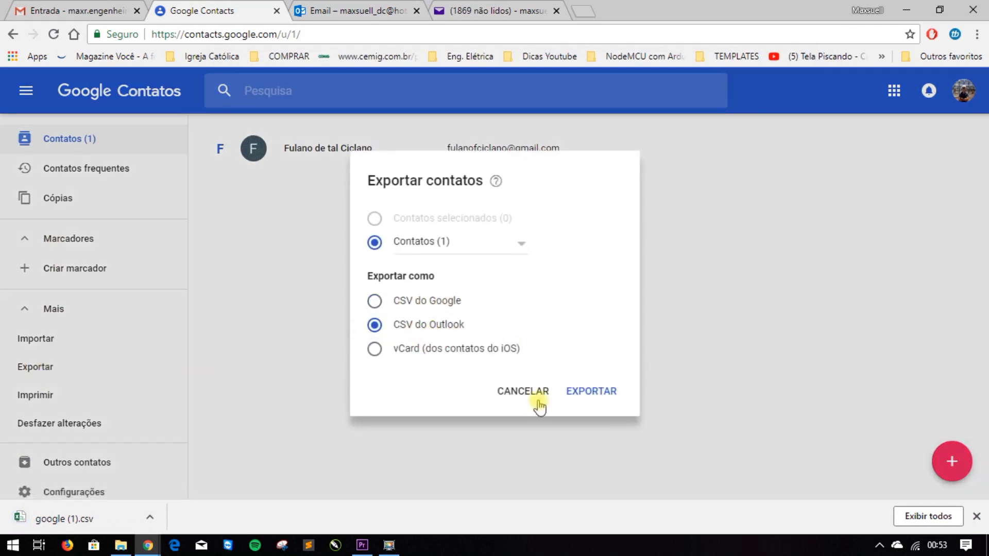
click(514, 393)
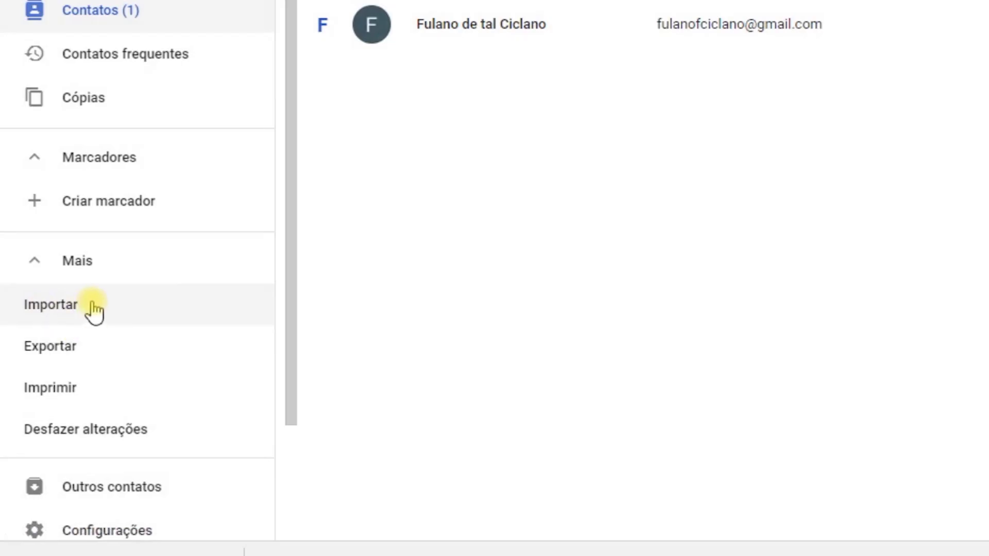
Examine the contact import sources in Google Contacts and open the CSV or vCard file option
click(35, 340)
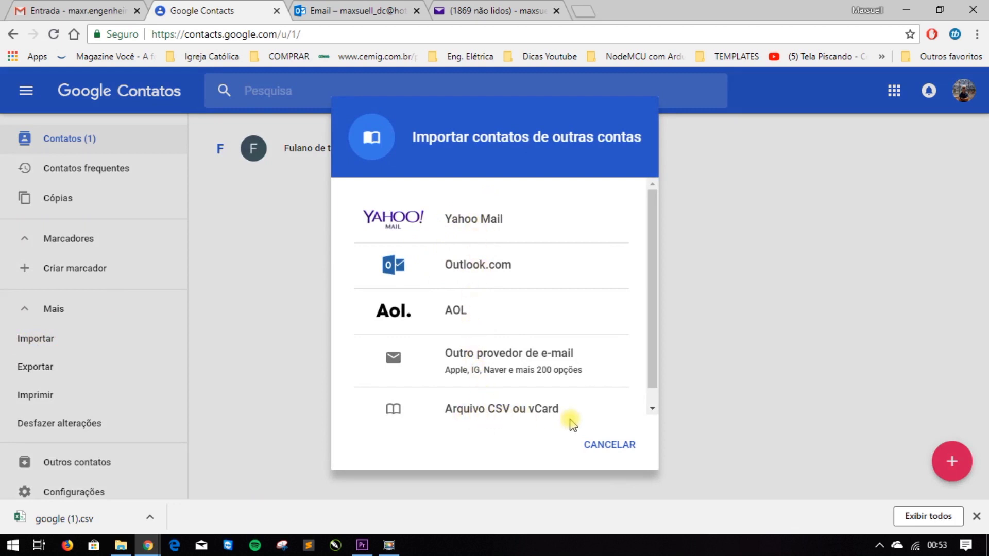
click(481, 413)
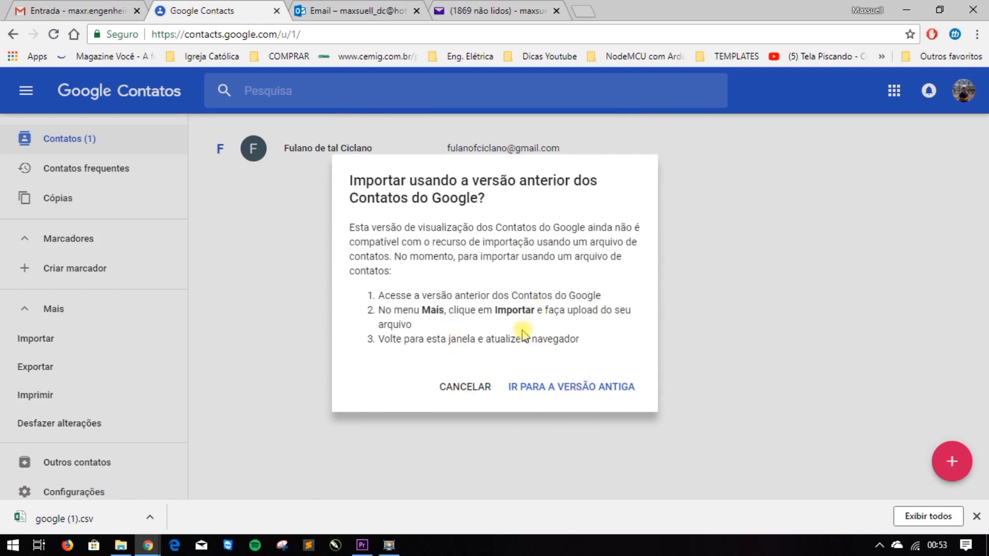
Switch to Outlook, open its Pessoas page and select all entries in the Contacts folder
key(ctrl+Tab)
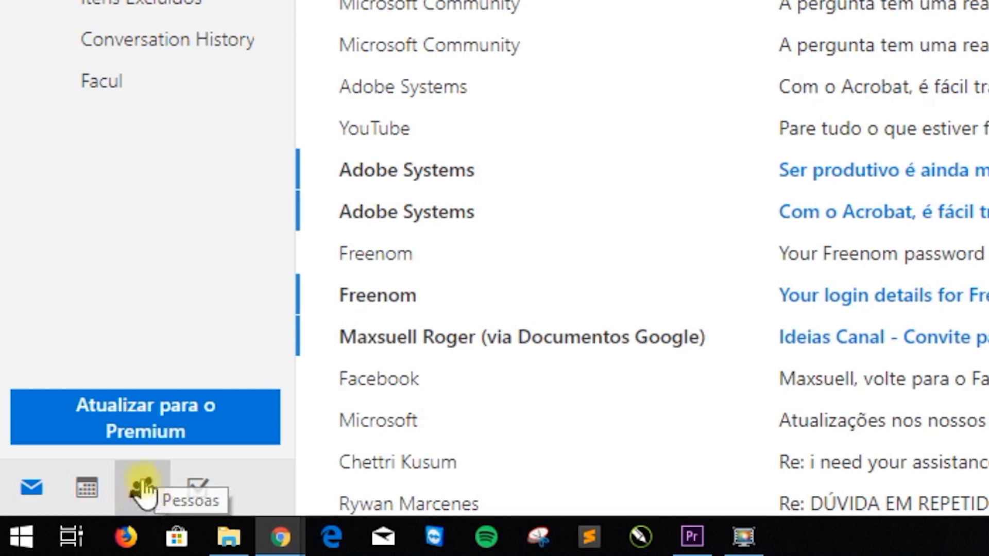
click(135, 487)
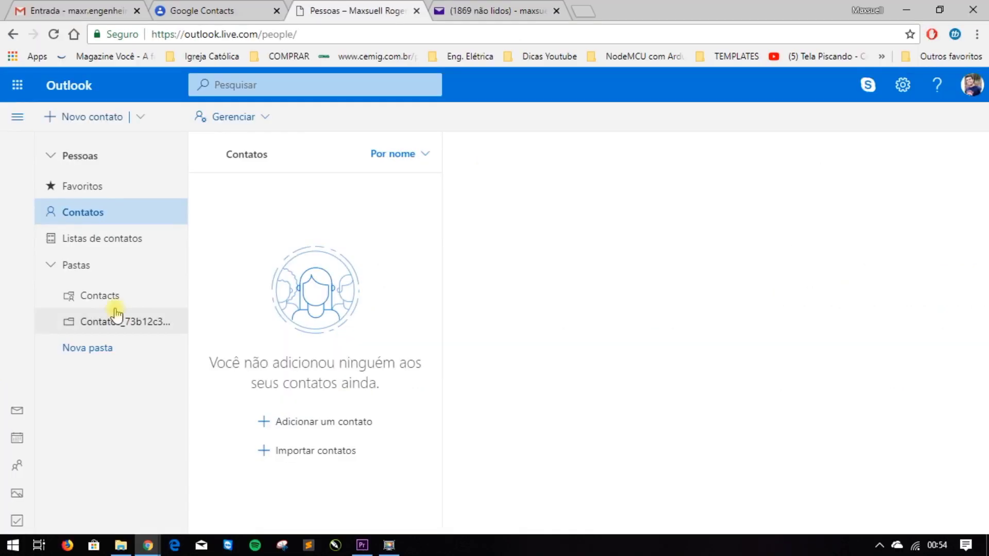
click(95, 301)
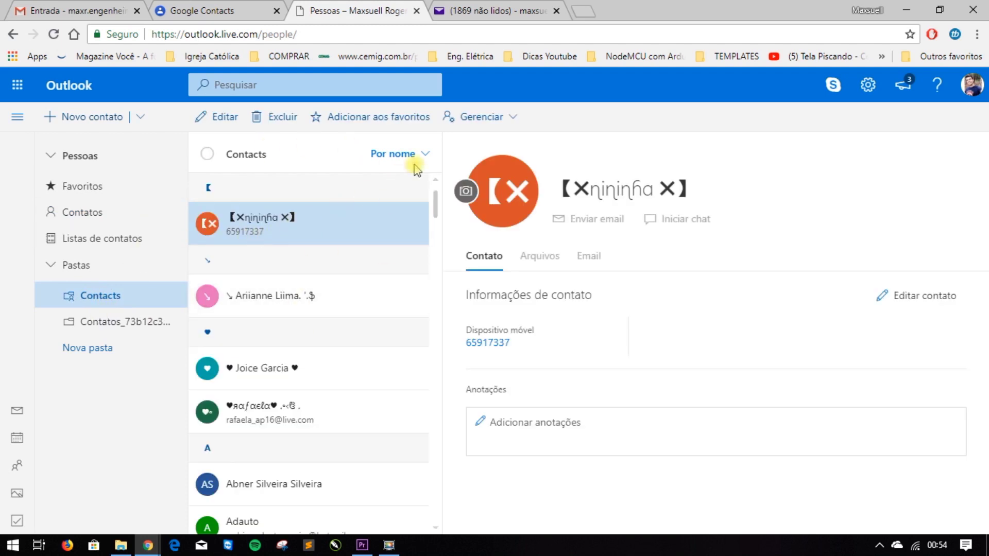
click(207, 154)
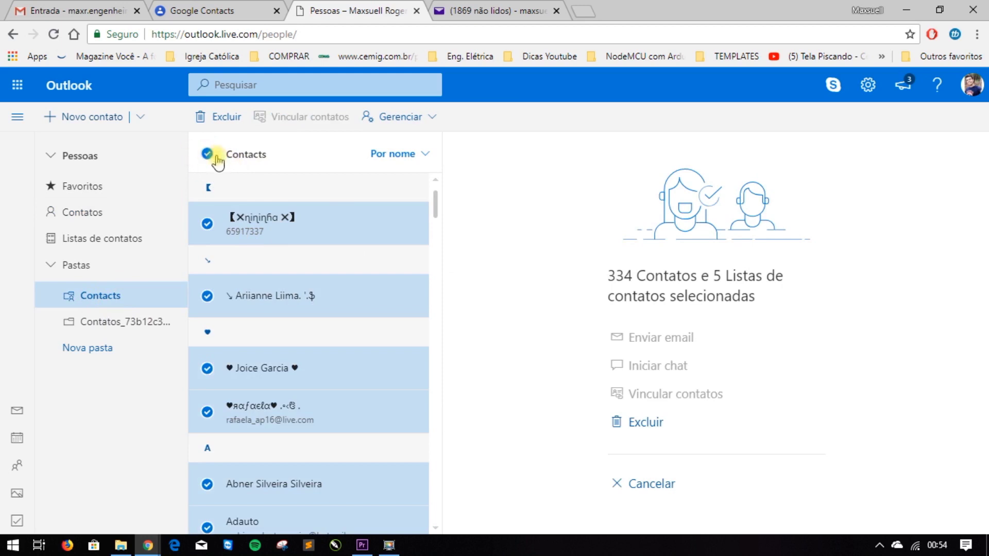
Export Todos os contatos from Outlook and save the CSV file in the Contatos folder
click(425, 124)
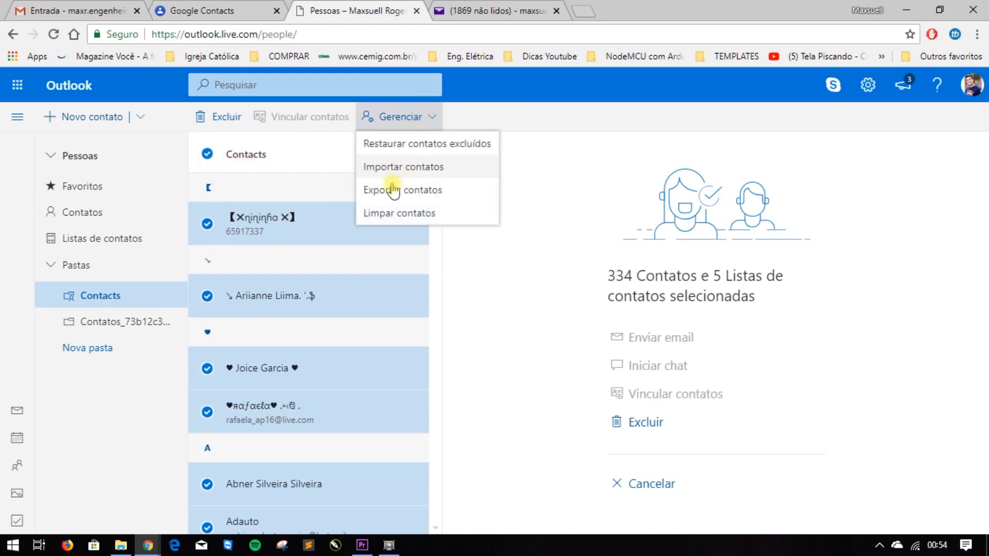
click(384, 191)
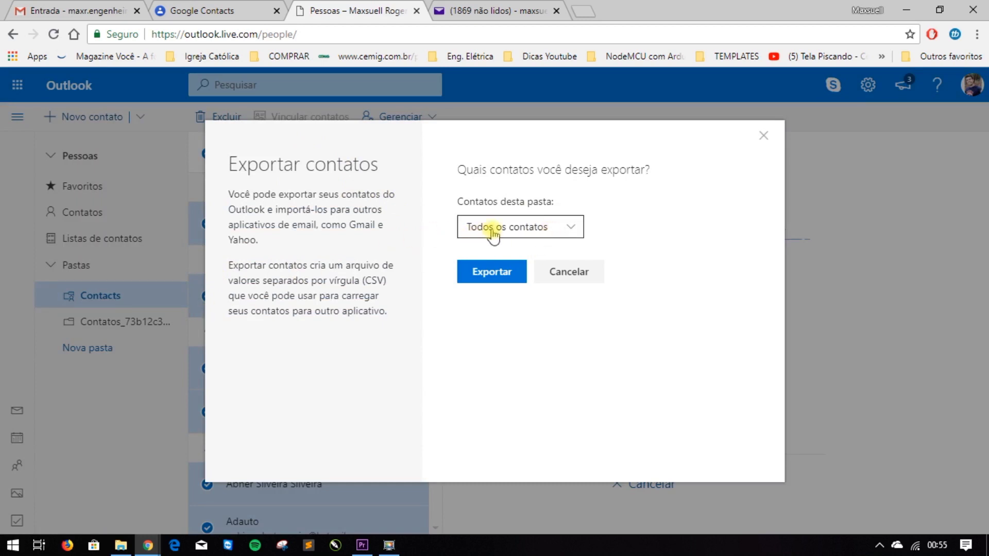
click(489, 273)
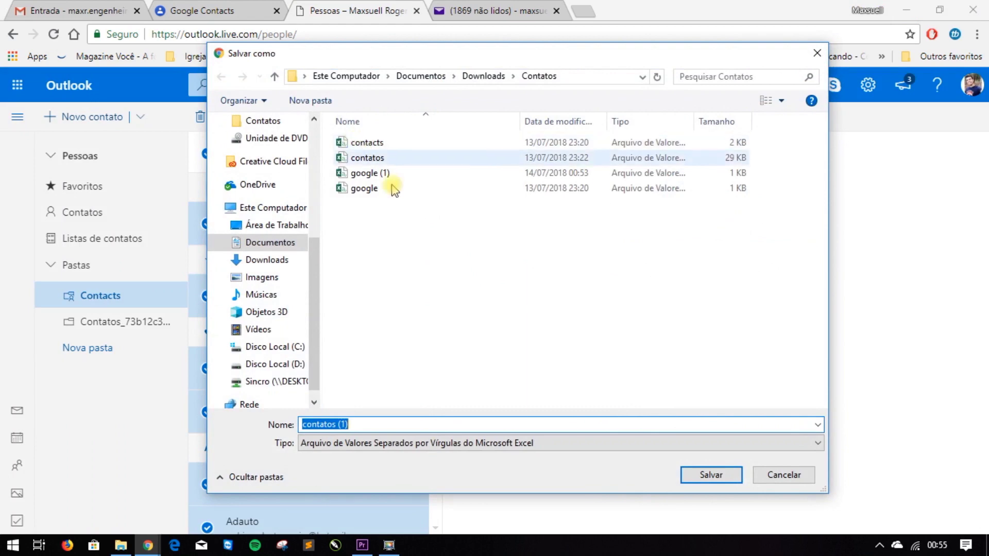
click(716, 475)
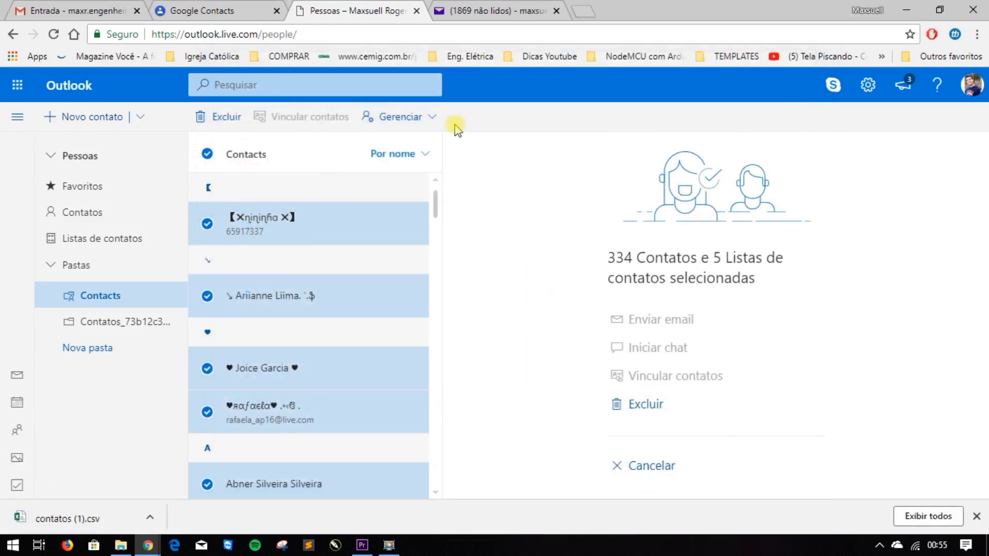
Examine Outlook's contact import dialog with its CSV file upload, and close it without importing
click(422, 124)
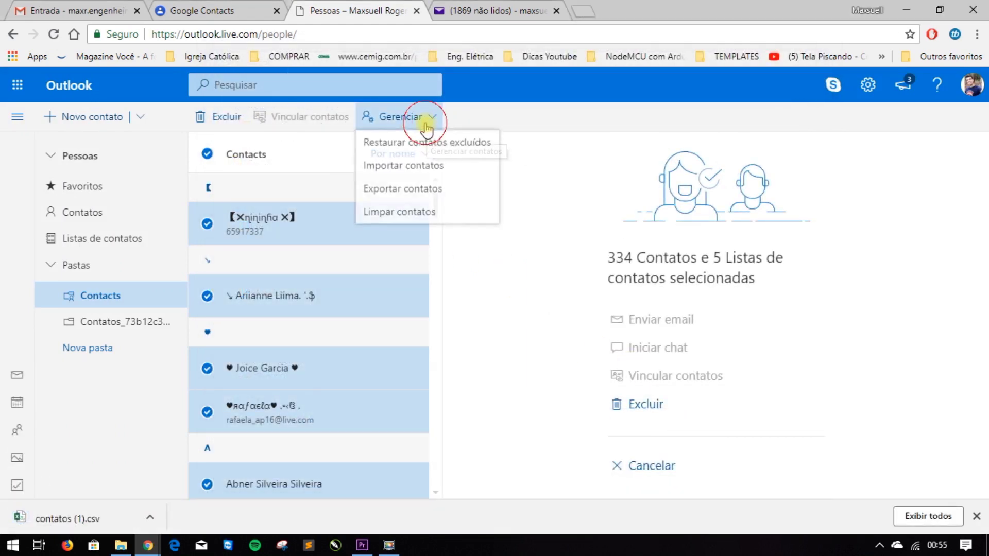
click(390, 168)
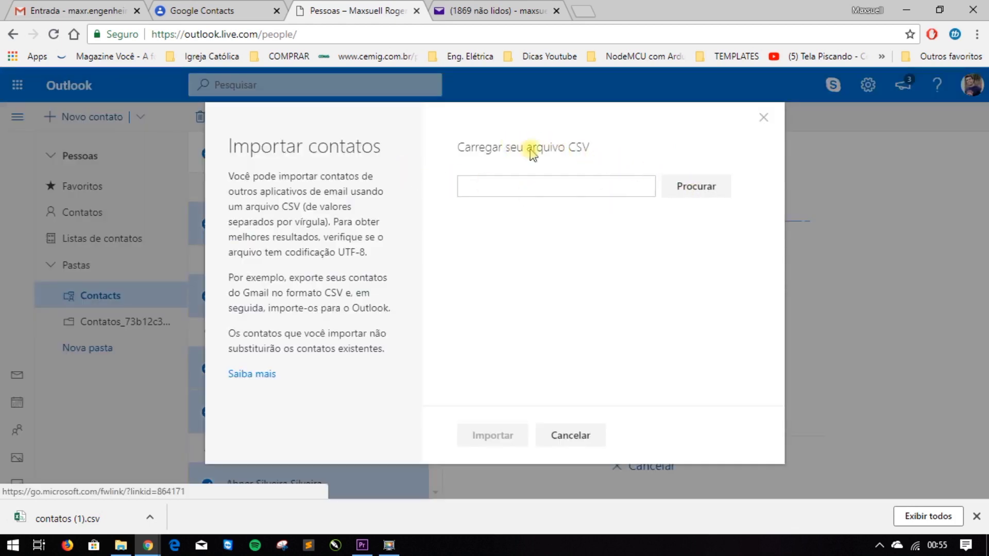
drag(550, 148, 591, 148)
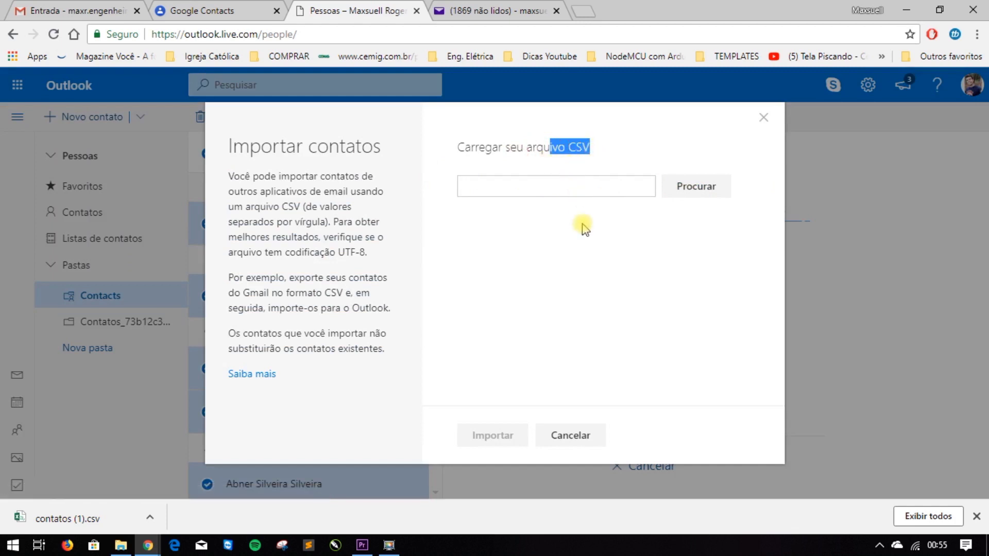
click(567, 437)
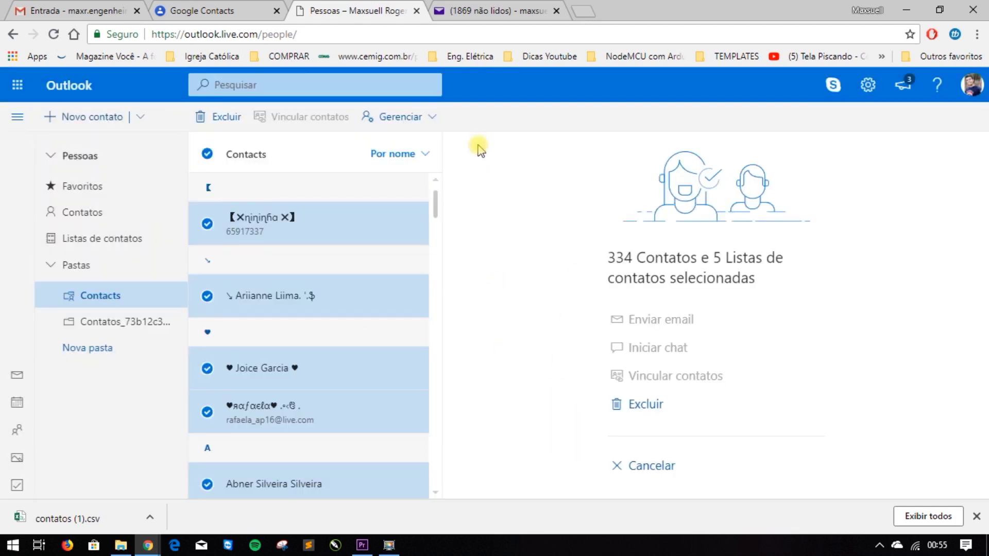
Switch to Yahoo Mail, open its contacts page and select all contacts
click(487, 6)
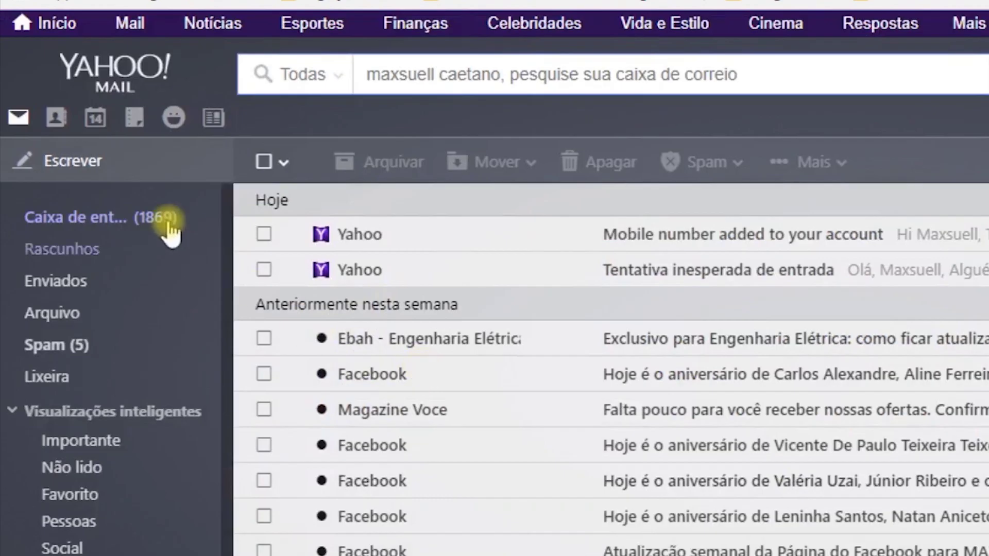
click(63, 133)
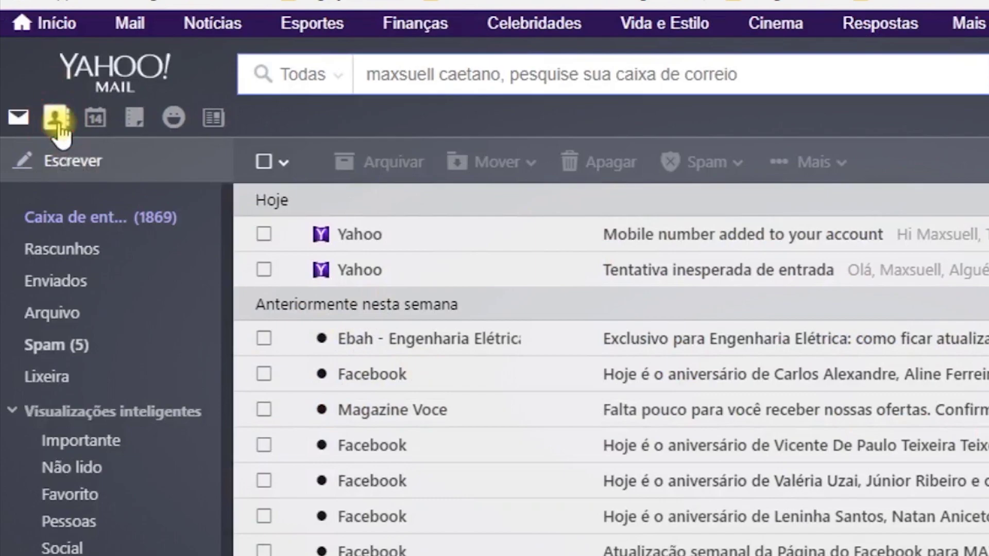
click(152, 157)
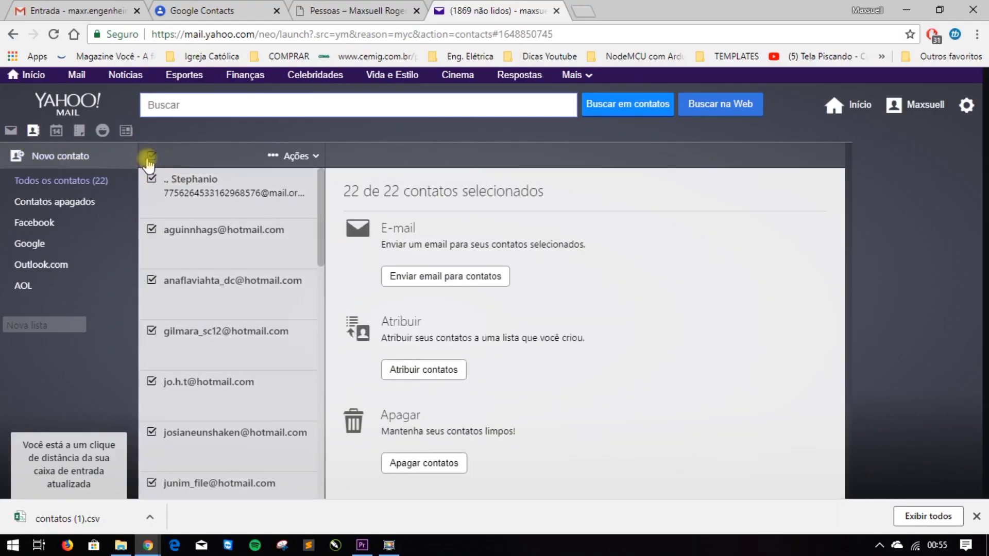
Export the Yahoo contacts in Microsoft Outlook format, saving yahoo_contacts in the Contatos folder, and close the export dialog
click(304, 157)
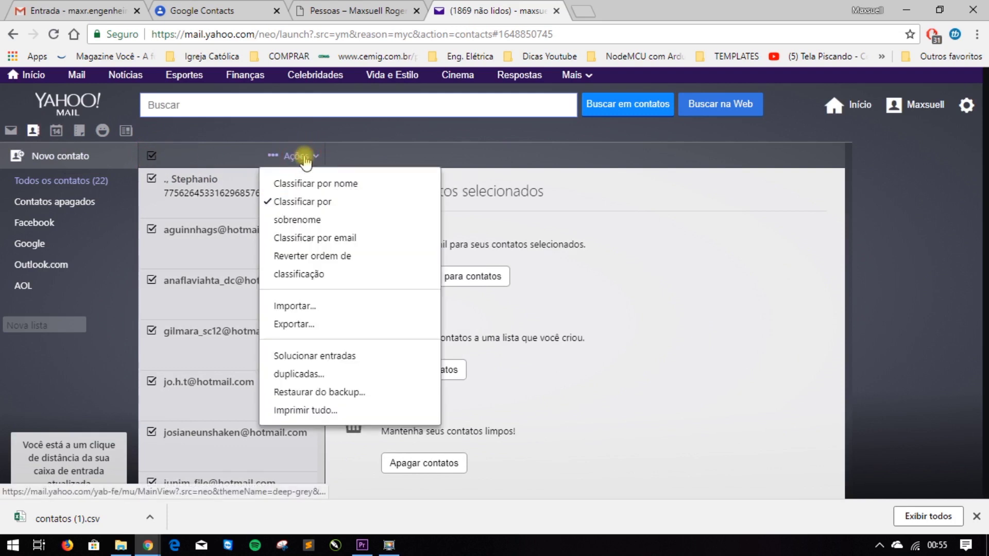
click(284, 330)
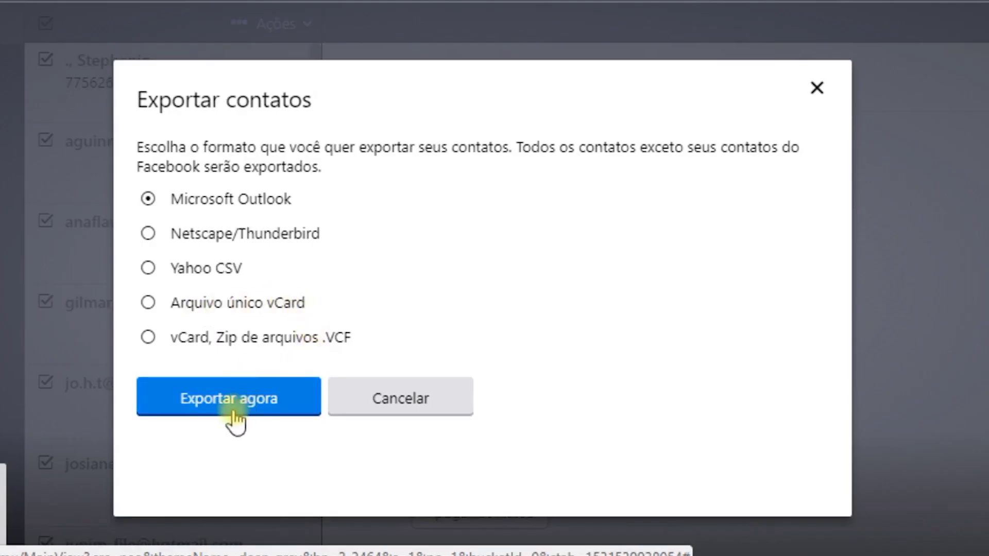
click(266, 397)
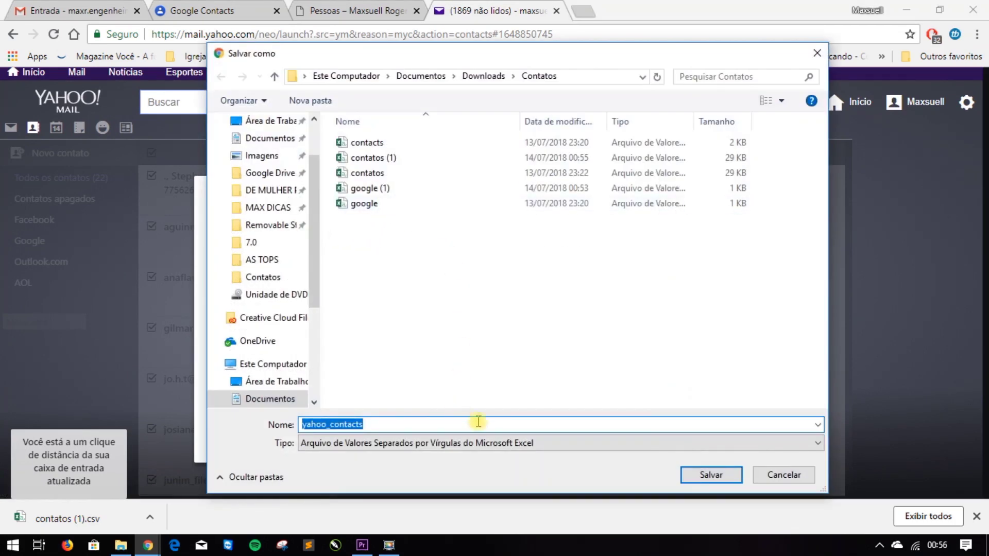
click(732, 481)
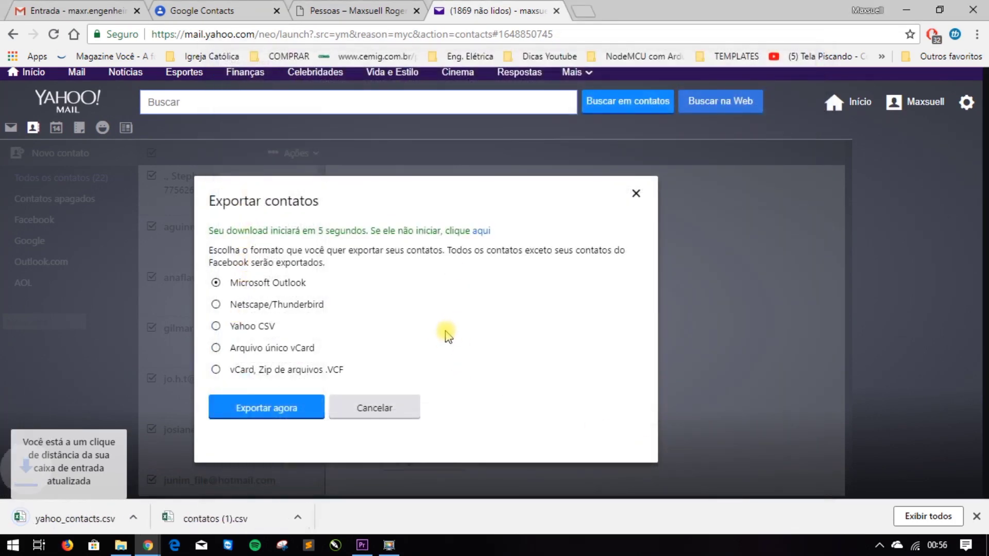
click(380, 411)
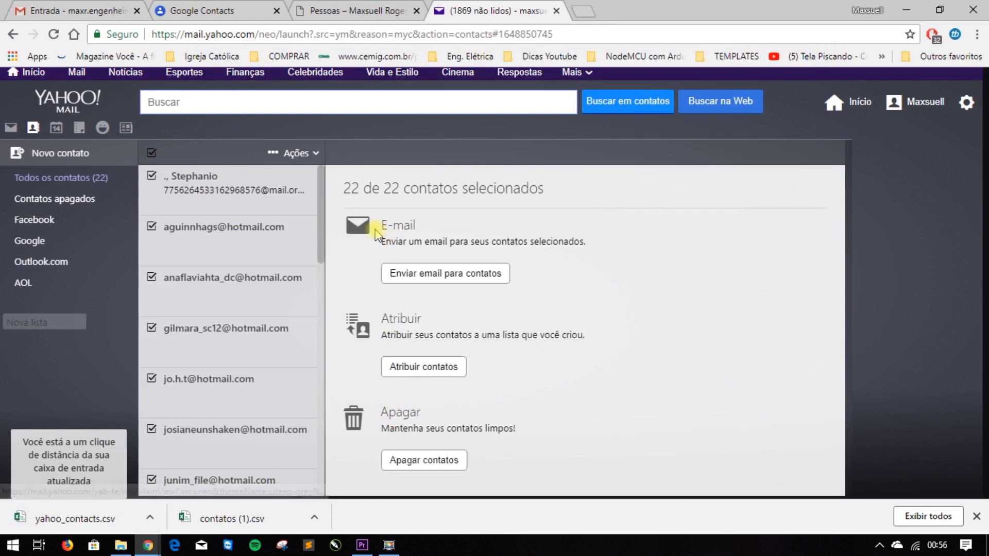
Examine the contact import sources offered by Yahoo Mail, and return to Google Contacts
click(303, 154)
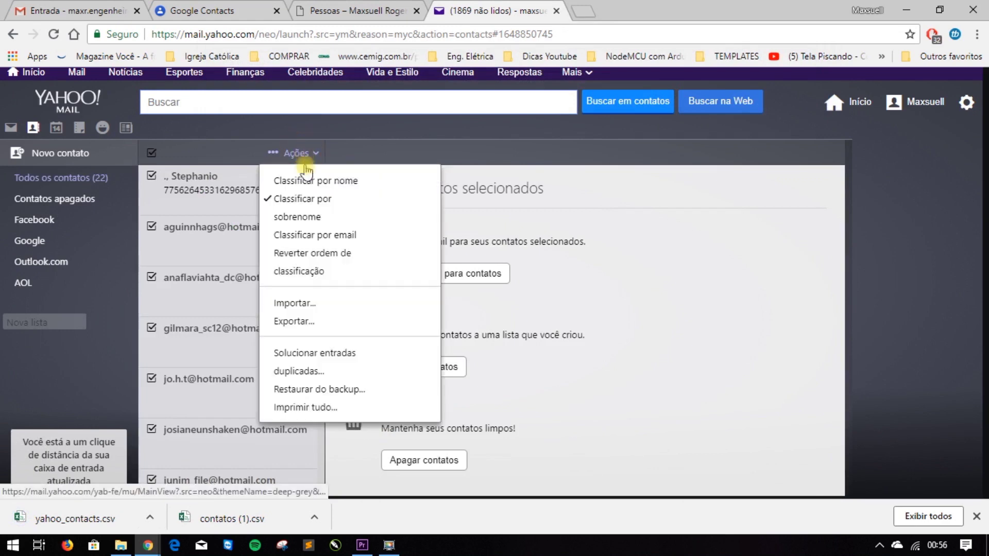
click(302, 305)
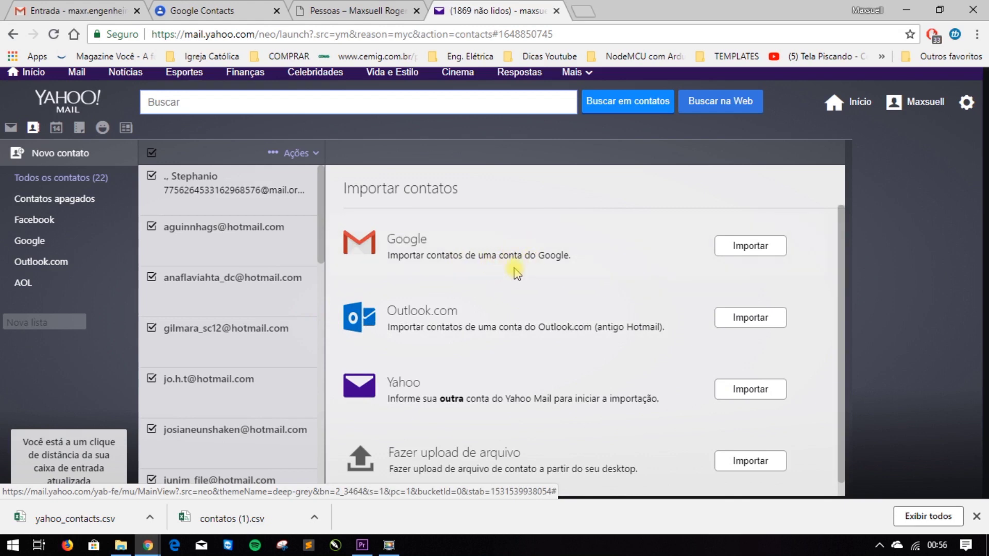
scroll(494, 360, down, 1)
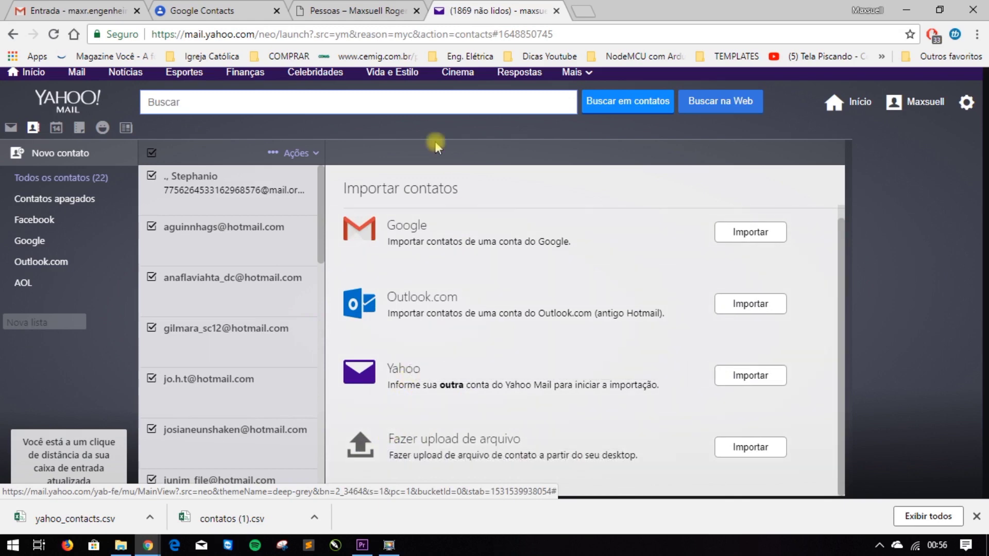
scroll(361, 144, up, 1)
click(334, 10)
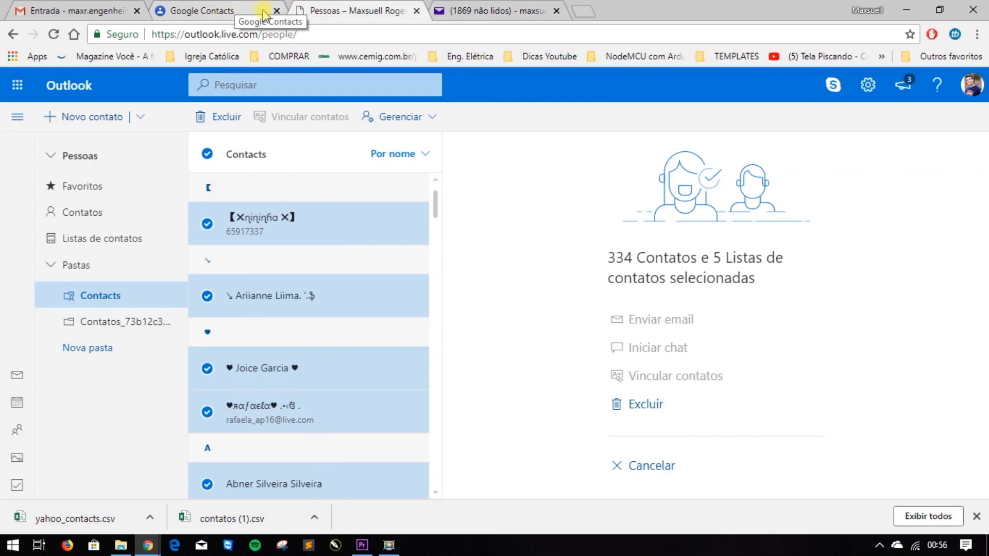
click(204, 13)
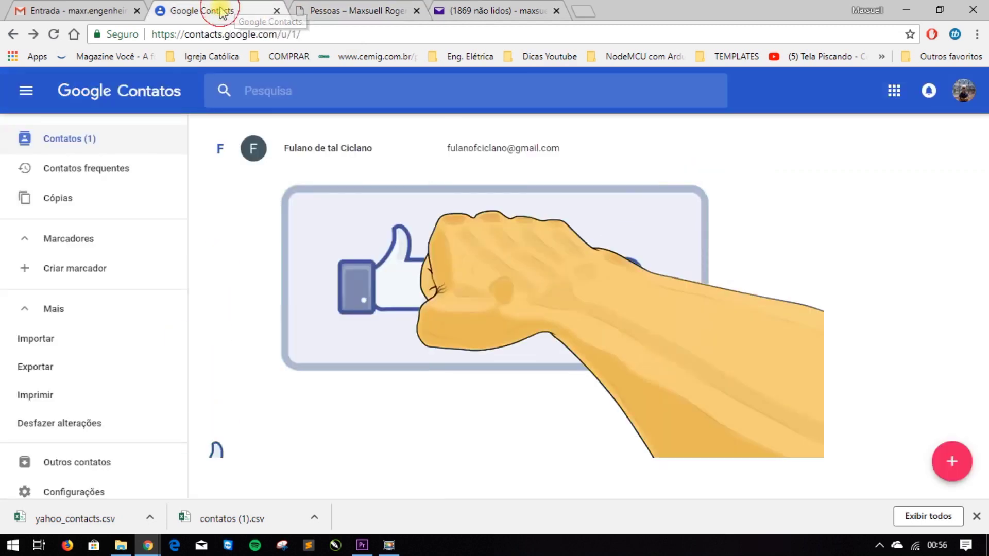